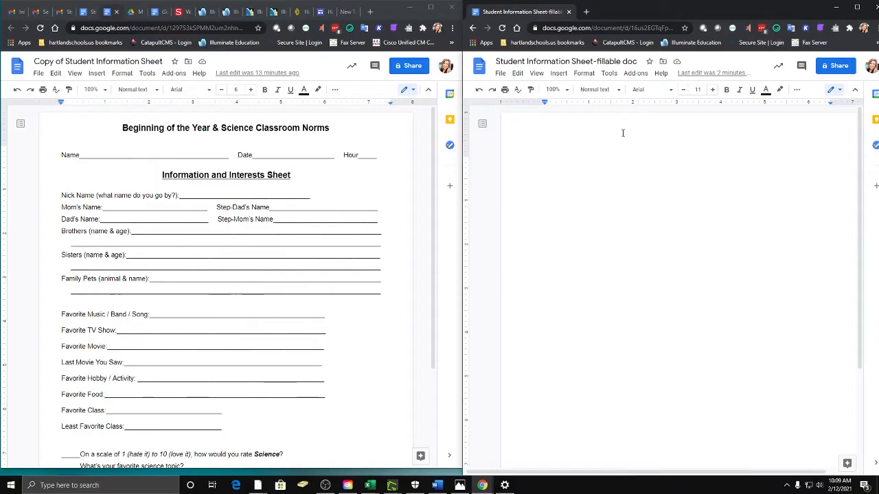
Step: Copy the title "Beginning of the Year & Science Classroom Norms" from the original sheet's header into the blank fillable document
click(333, 128)
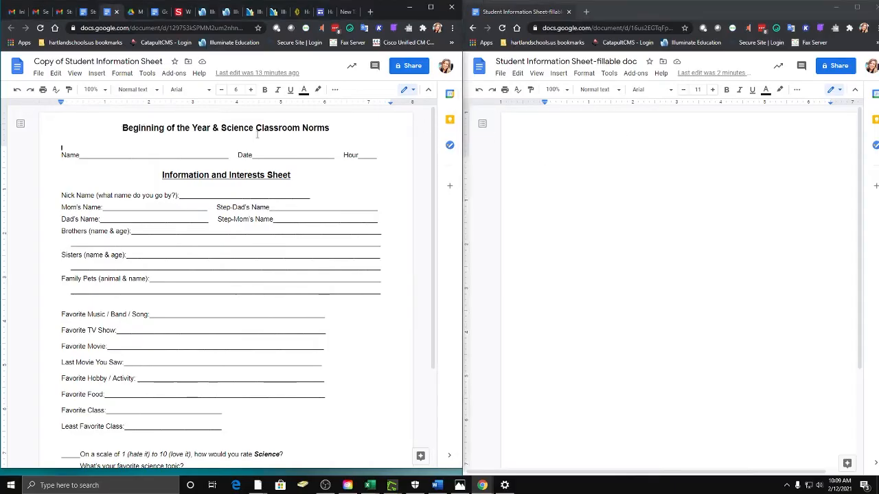
right_click(290, 129)
click(122, 128)
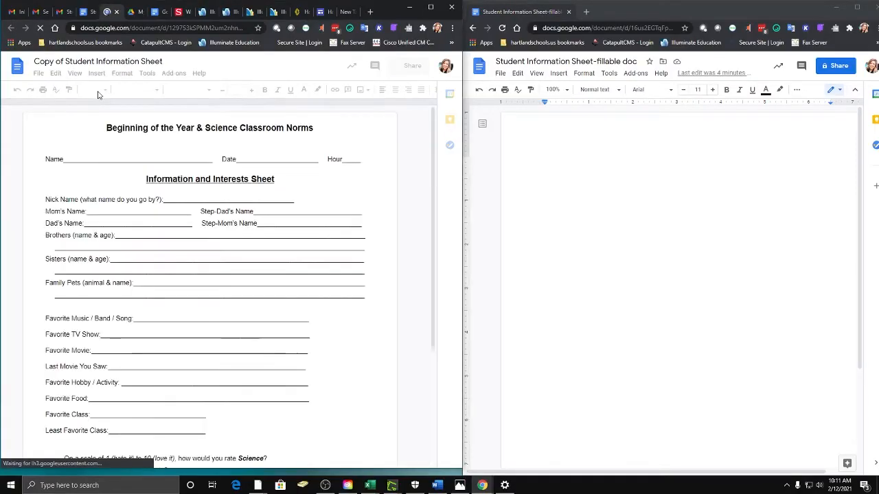
click(111, 140)
drag(123, 129, 337, 129)
right_click(337, 130)
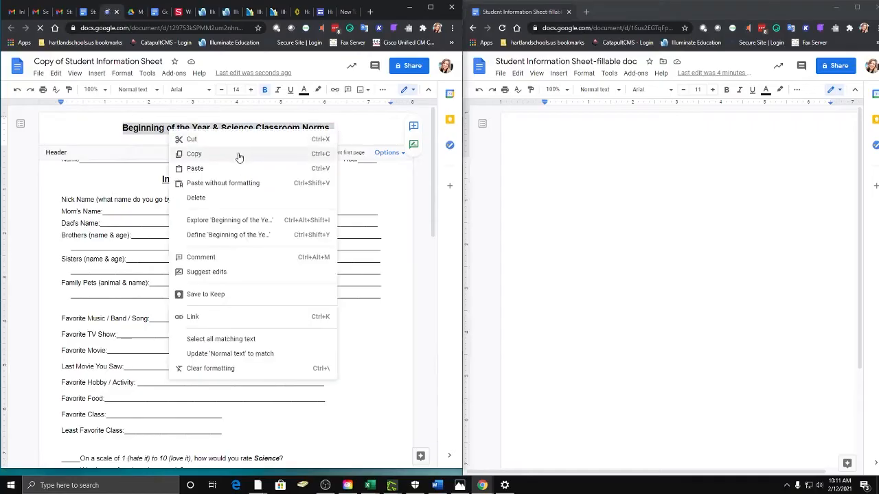
click(238, 157)
click(538, 133)
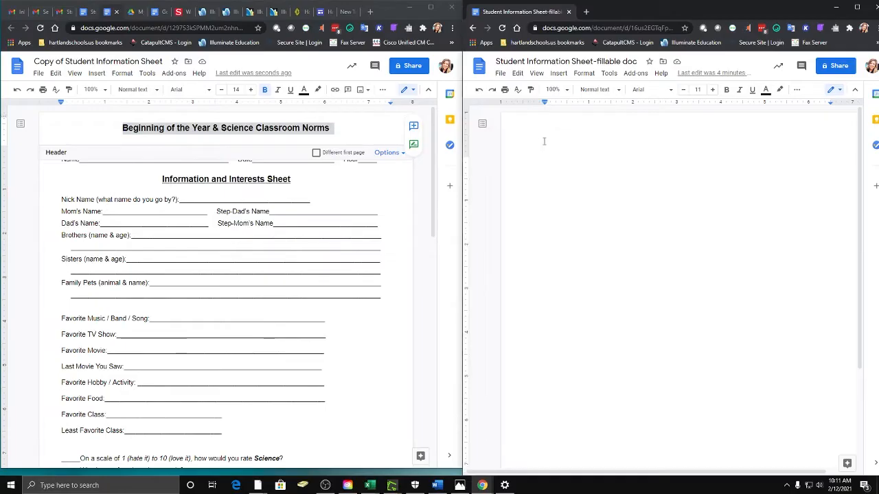
right_click(544, 141)
click(577, 191)
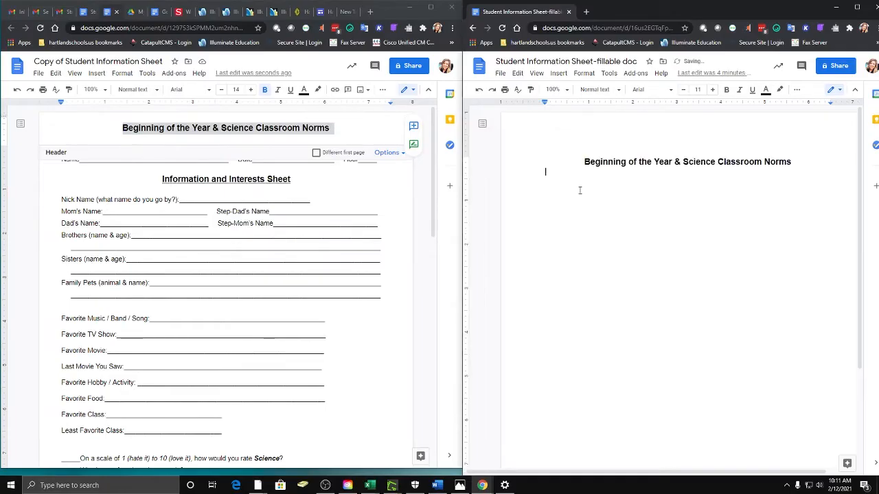
Step: Insert a table of six columns and one row below the title in the fillable document
click(165, 191)
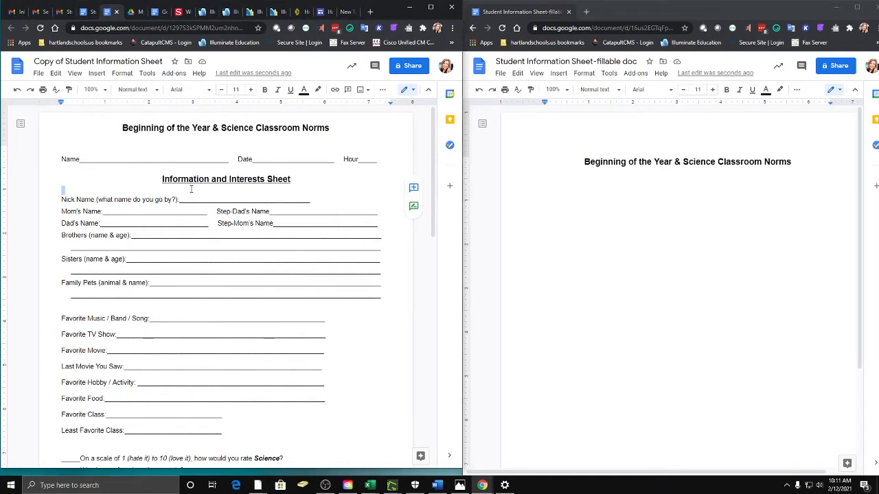
click(92, 158)
click(556, 73)
mouse_move(576, 110)
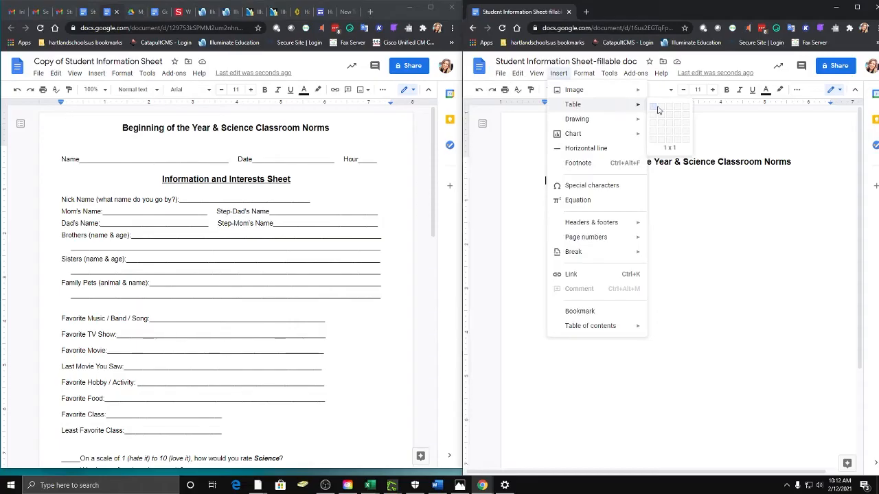
click(694, 107)
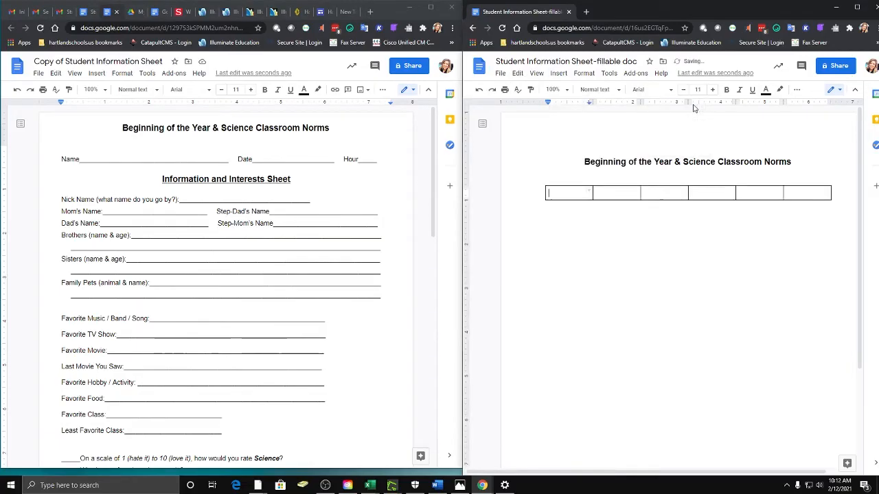
Step: Copy the label "Name" from the original sheet into the first cell of the new table
drag(62, 159, 80, 160)
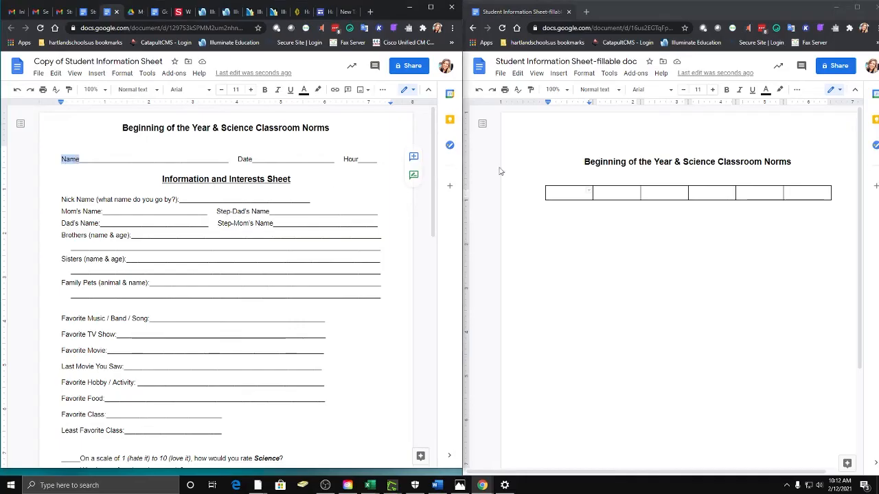
click(551, 197)
right_click(551, 198)
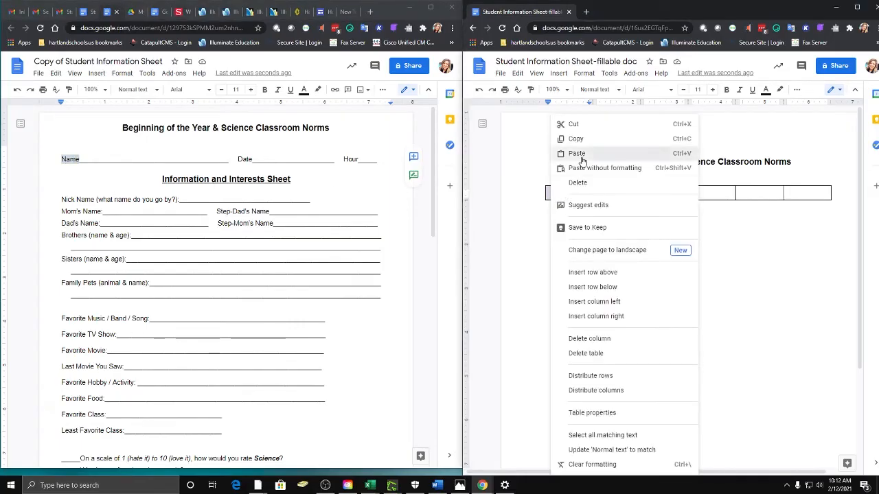
click(570, 151)
Step: Copy the label "Date" from the original sheet into the third cell of the table
click(656, 193)
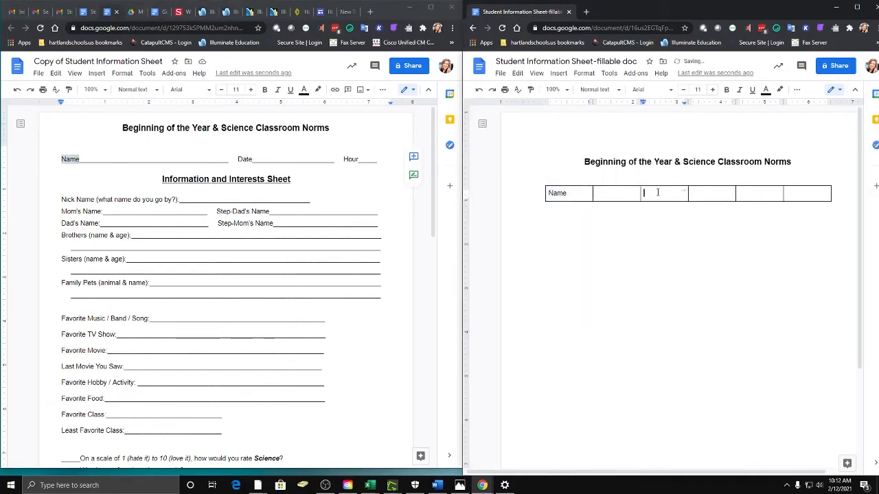
drag(239, 160, 252, 158)
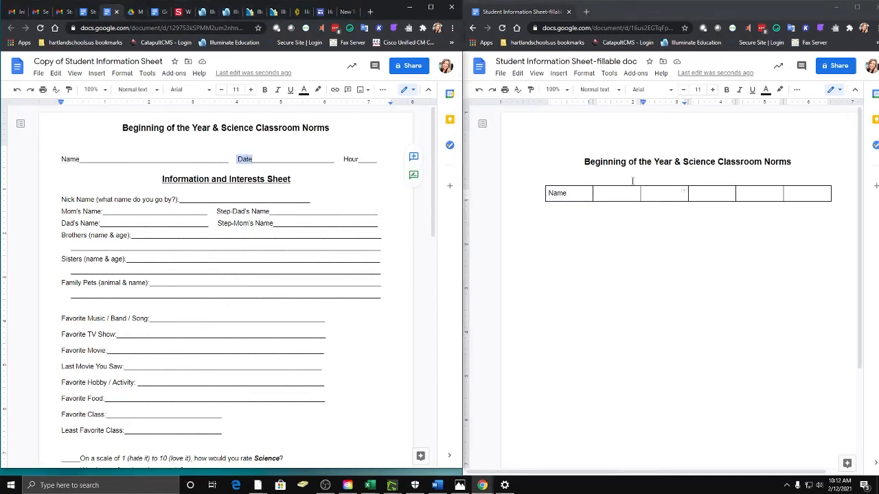
right_click(653, 198)
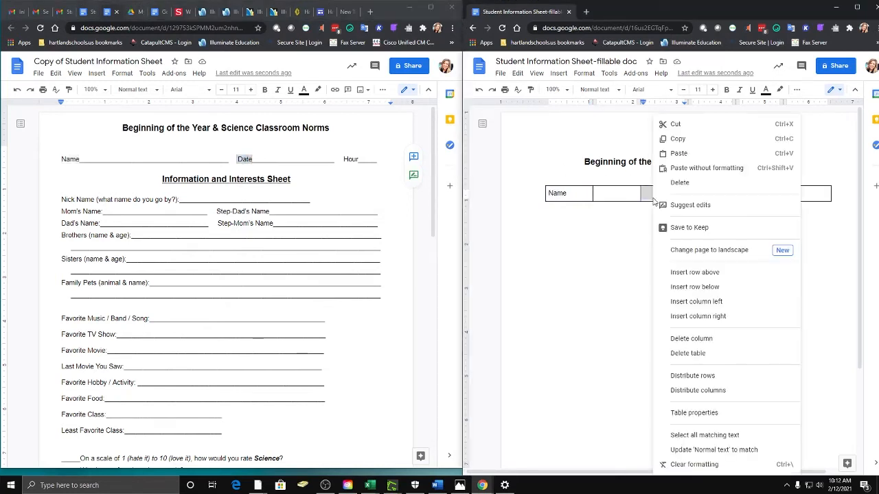
click(678, 153)
Step: Copy the label "Hour" from the original sheet into the fifth cell of the table
drag(343, 159, 359, 159)
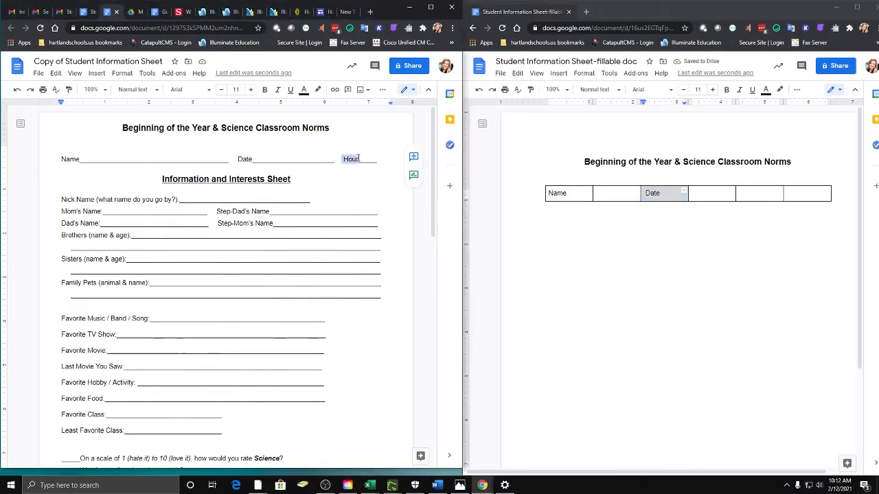
click(755, 194)
right_click(748, 193)
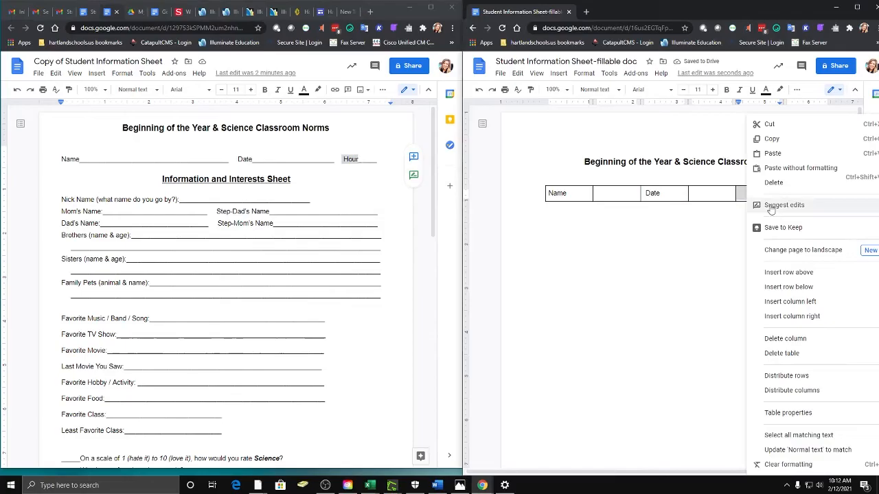
click(772, 154)
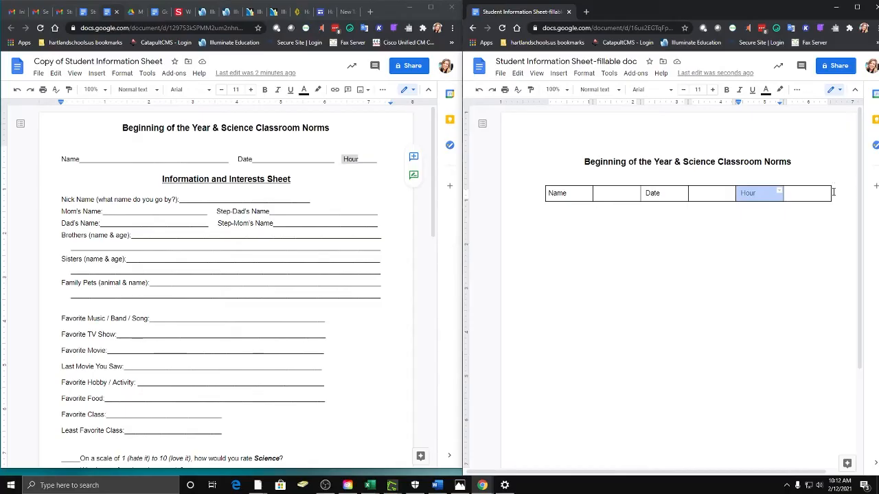
Step: Resize the table columns so the Name, Date and Hour label cells fit their text, leaving wide answer cells after Name and Date
drag(784, 193, 800, 193)
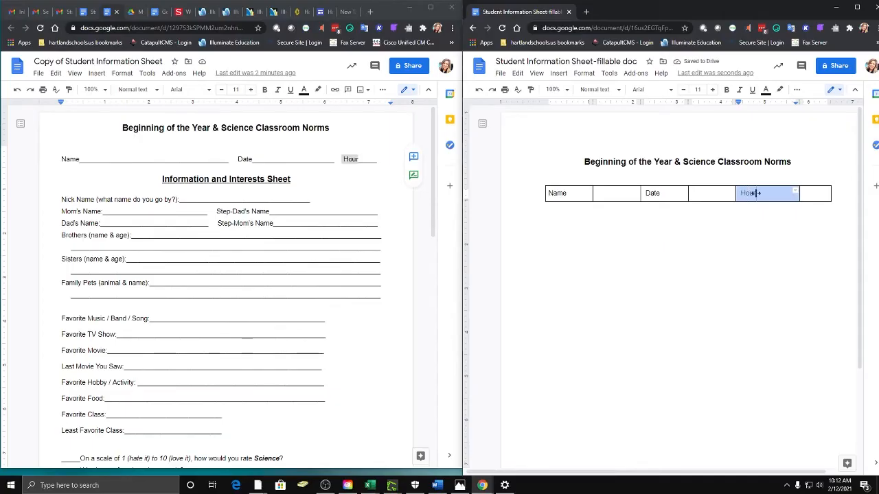
key(ctrl+shift+e)
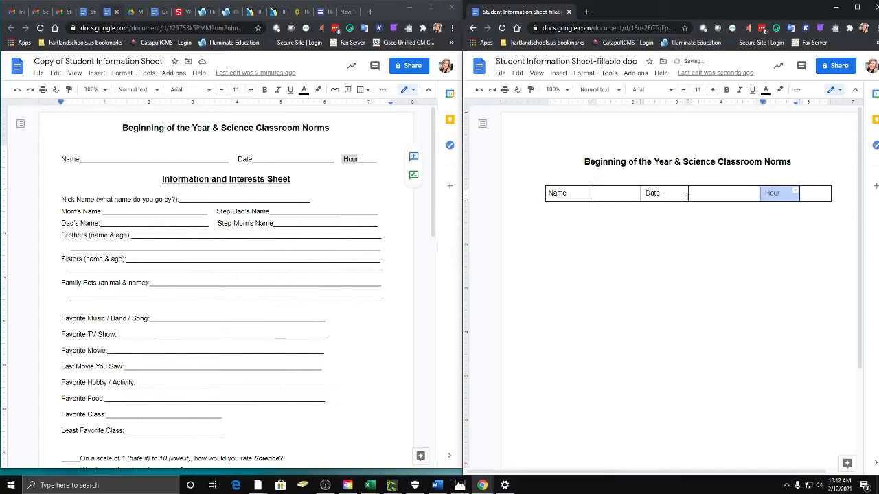
drag(687, 196, 714, 195)
drag(798, 192, 771, 194)
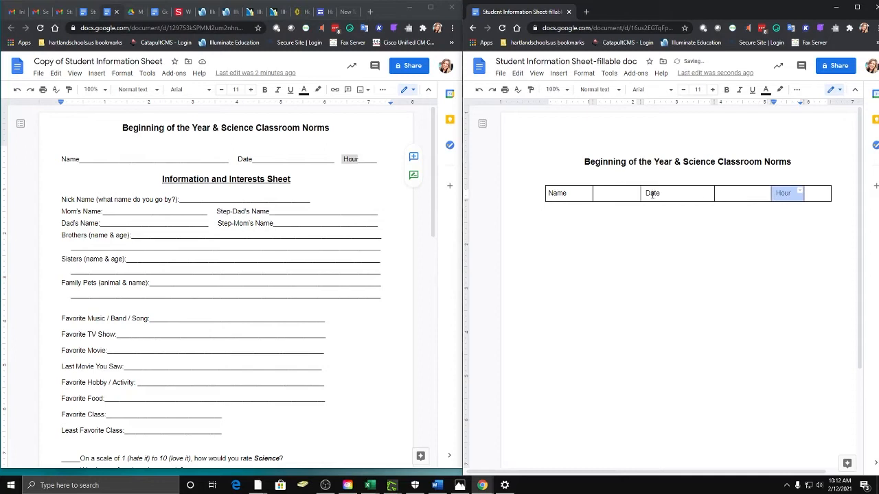
drag(641, 195, 709, 196)
drag(593, 192, 576, 194)
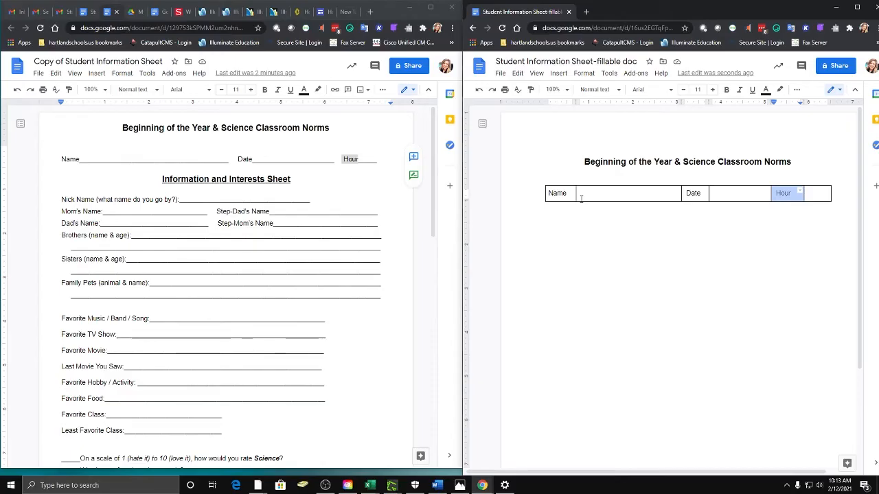
Step: Set the table's border width to 0 pt in the table properties
right_click(587, 196)
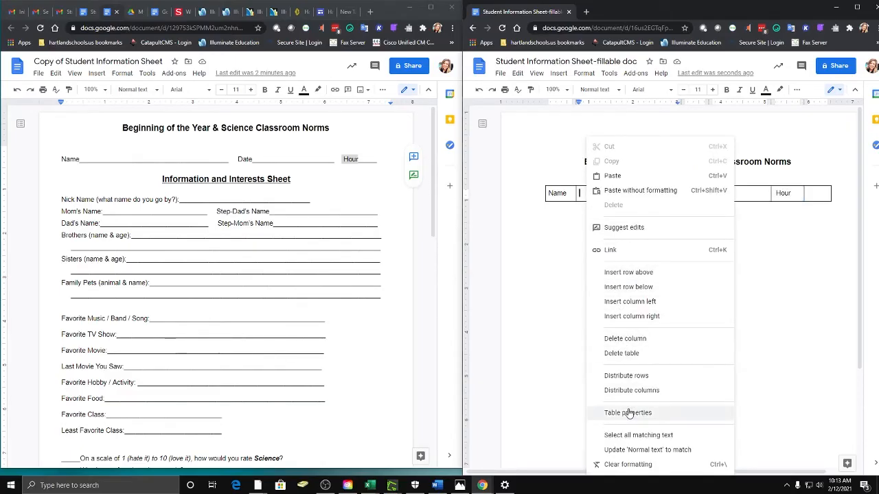
click(584, 73)
mouse_move(623, 246)
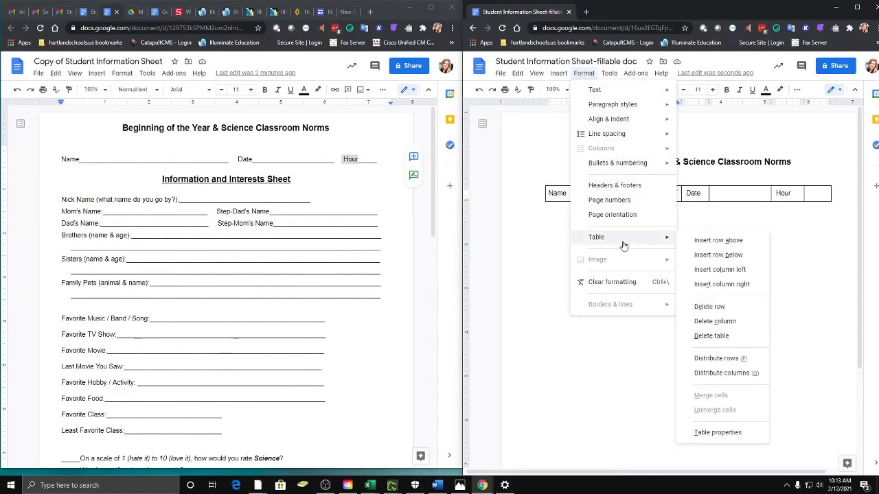
click(727, 437)
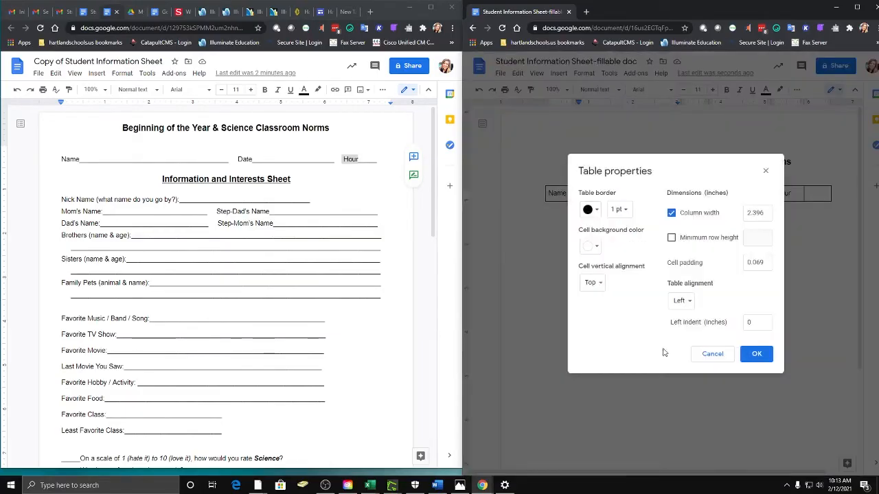
click(627, 215)
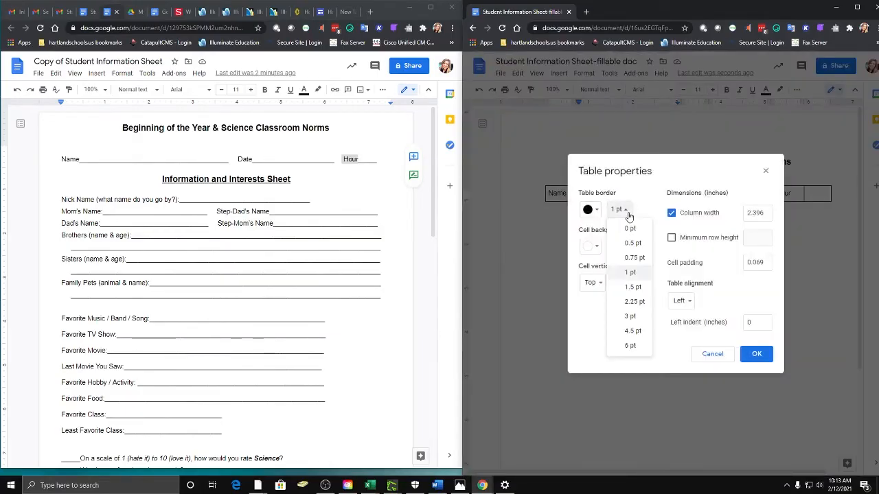
click(631, 232)
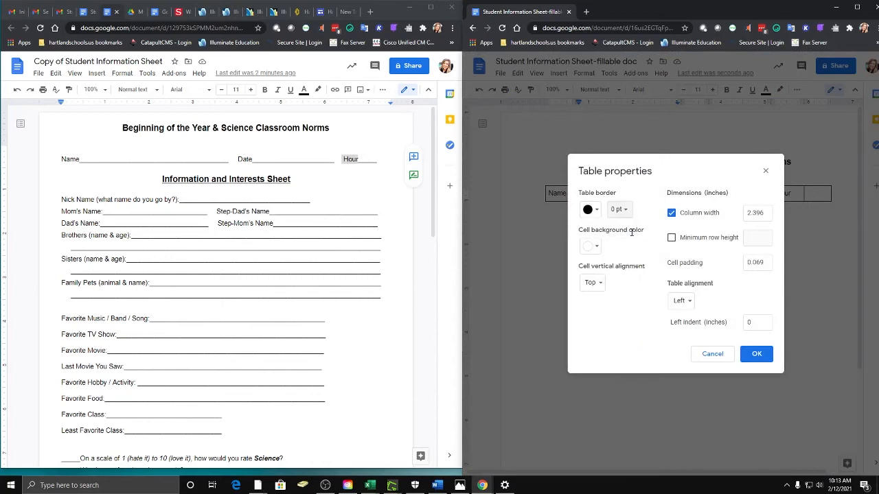
click(757, 355)
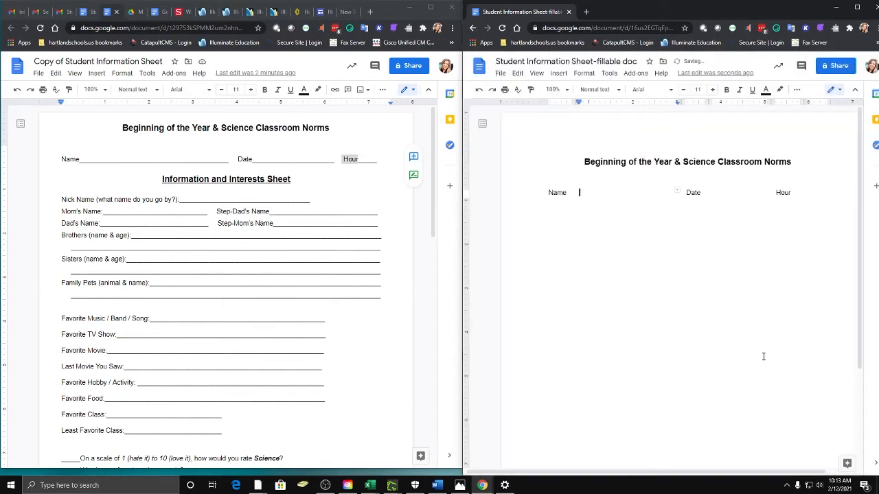
Step: Give the blank answer cell after Name a 1 pt bottom border
click(576, 191)
click(678, 191)
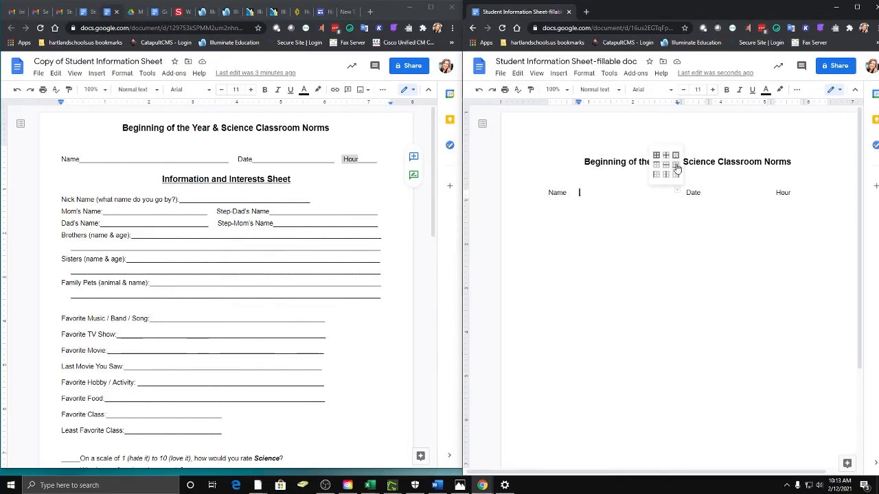
click(667, 166)
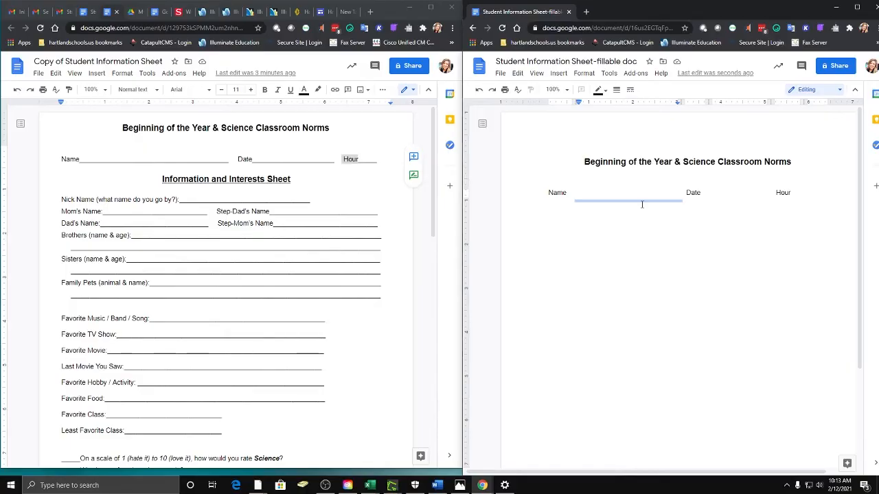
click(617, 90)
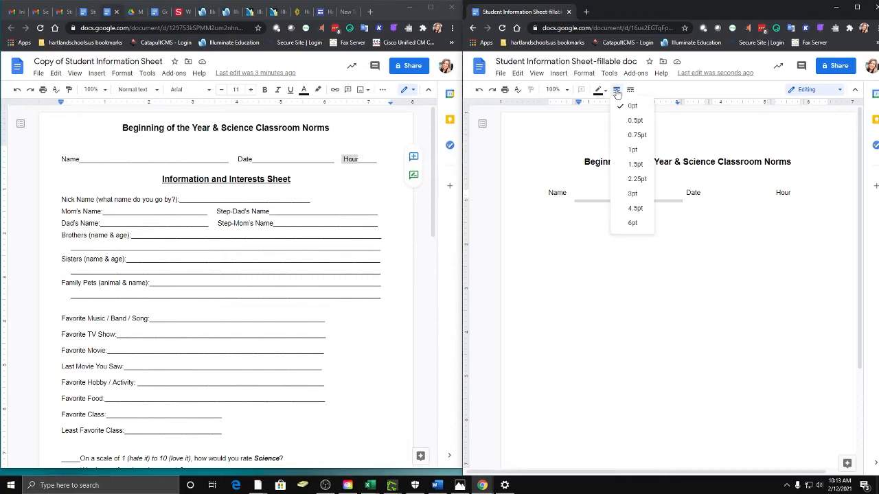
click(631, 151)
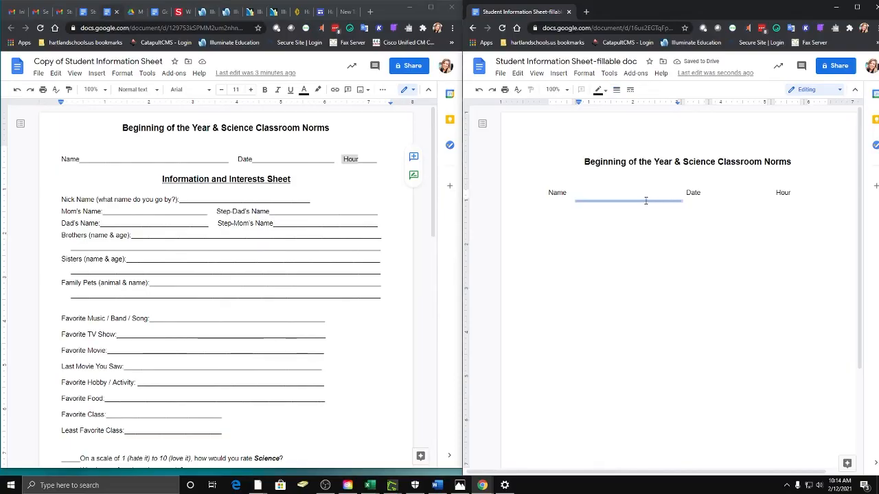
Step: Give the blank answer cell after Date a 1 pt bottom border
click(737, 196)
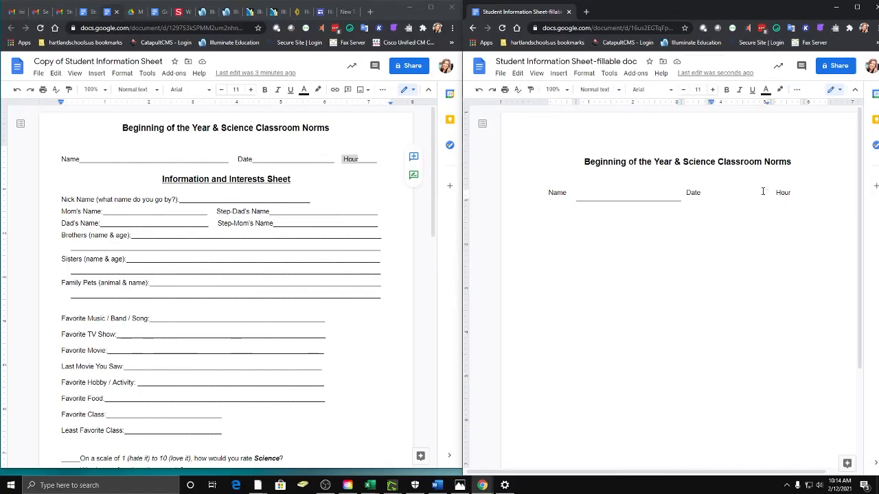
click(767, 192)
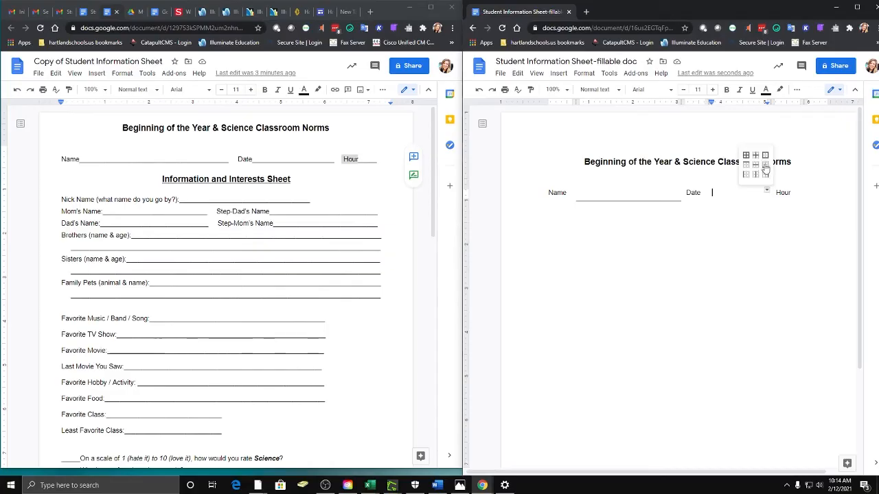
click(765, 166)
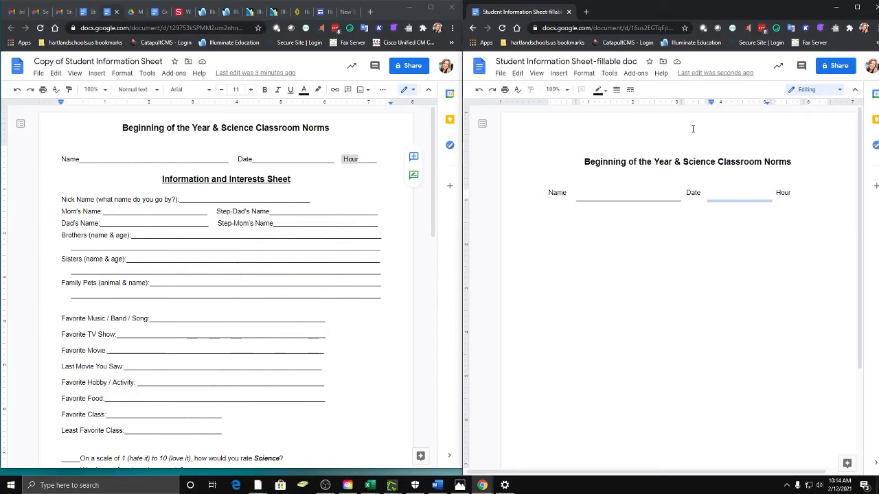
click(617, 90)
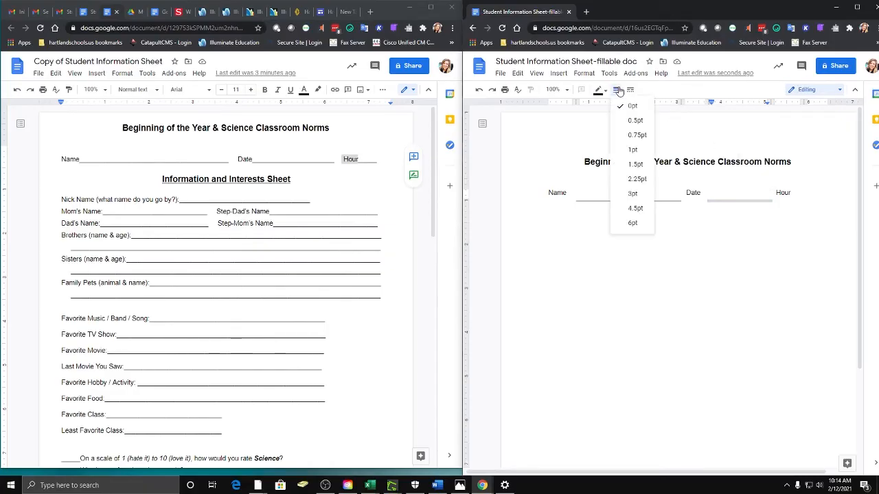
click(631, 150)
Step: Give the blank answer cell after Hour a 1 pt bottom border
click(807, 196)
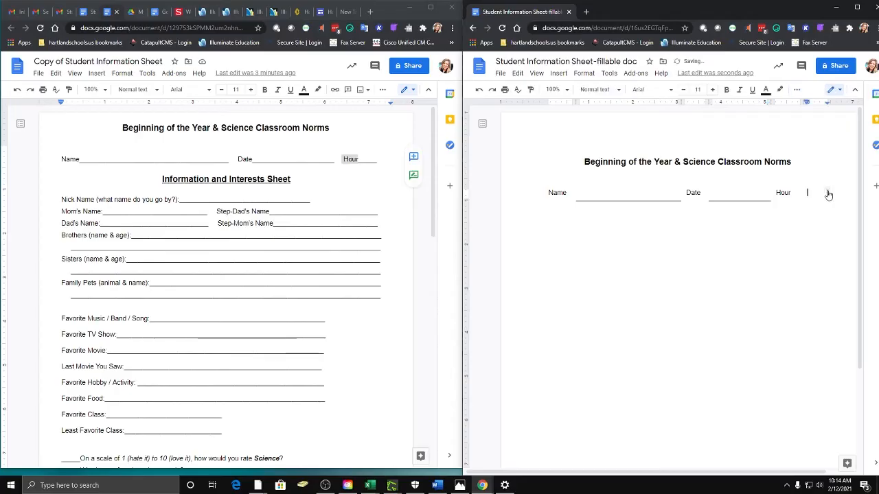
click(827, 191)
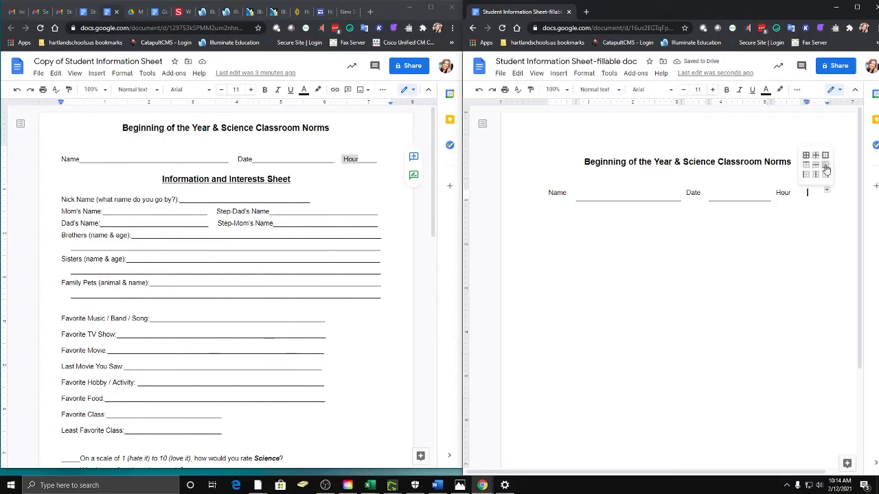
click(826, 169)
click(616, 89)
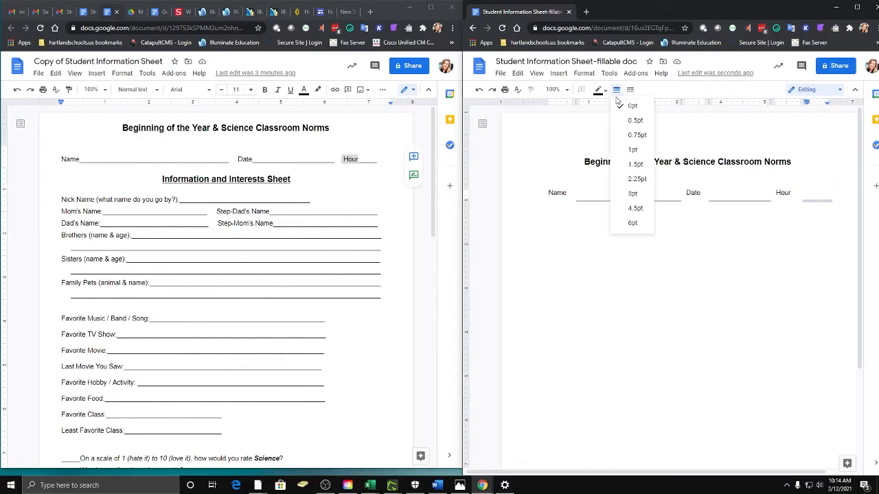
click(634, 151)
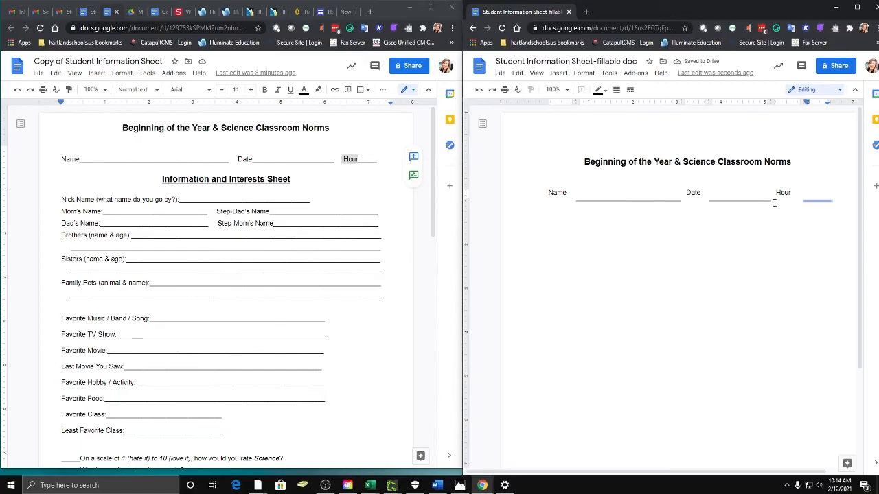
Step: Set the text colour to blue and the font to Average in the blank answer cell after Name
click(603, 194)
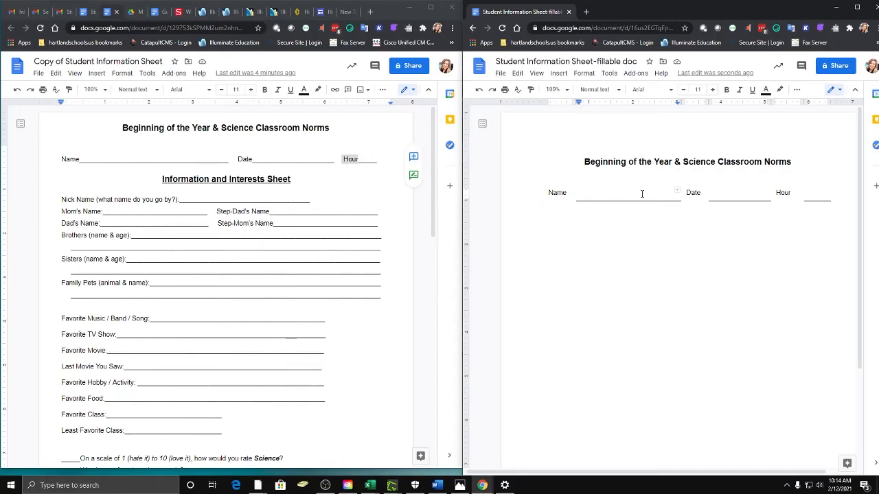
click(766, 91)
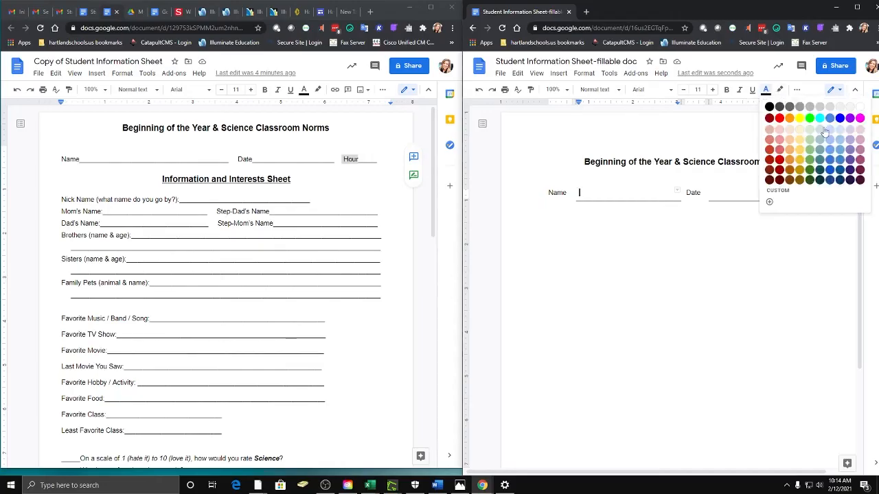
click(840, 116)
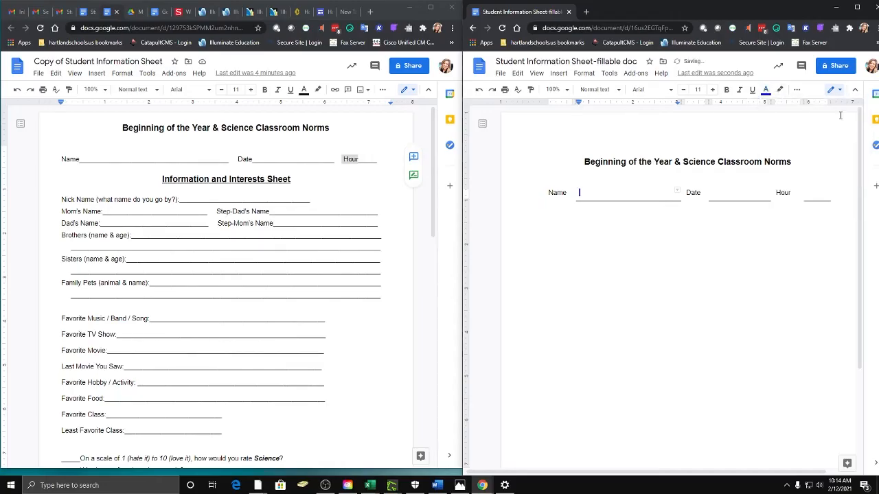
click(663, 90)
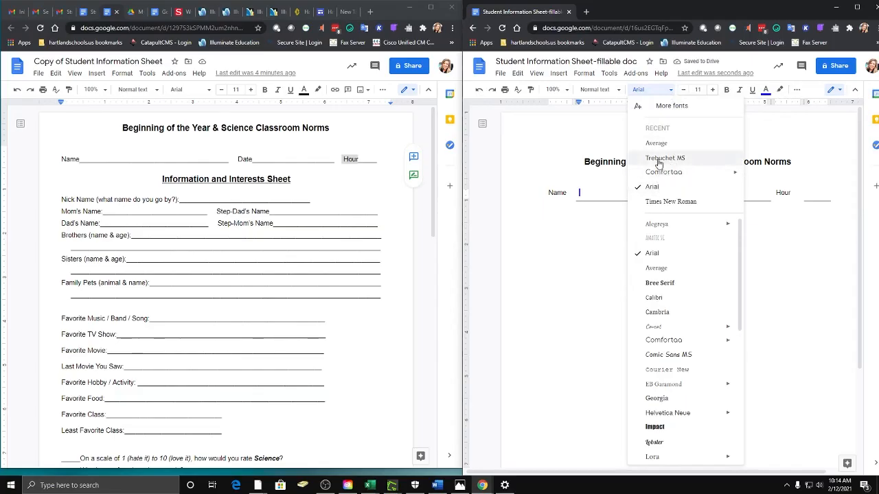
click(651, 268)
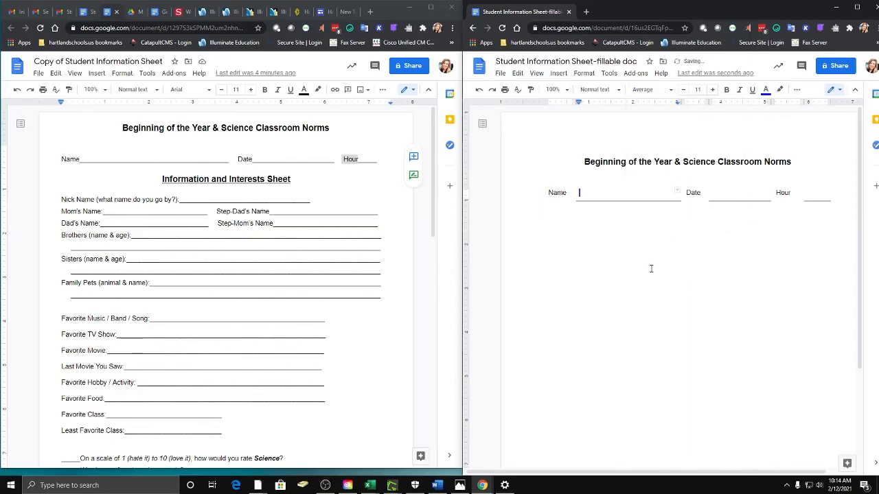
Step: Set the text colour to blue and the font to Average in the blank answer cell after Date
click(738, 194)
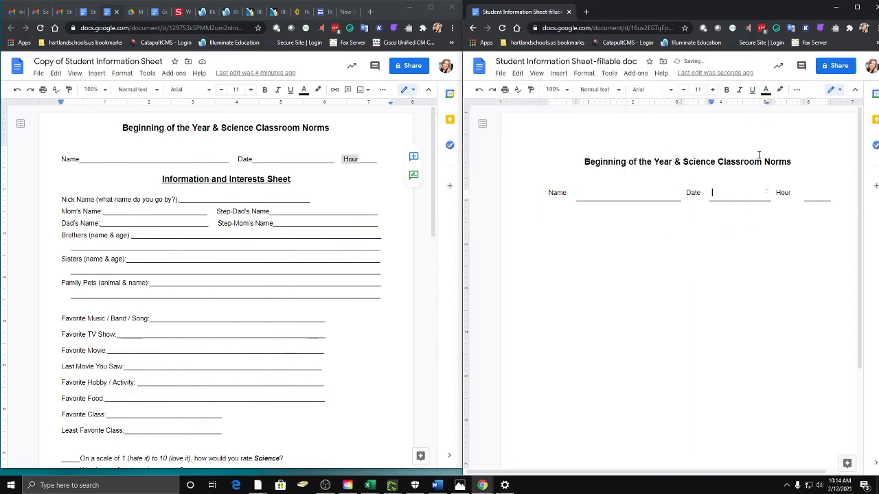
click(766, 89)
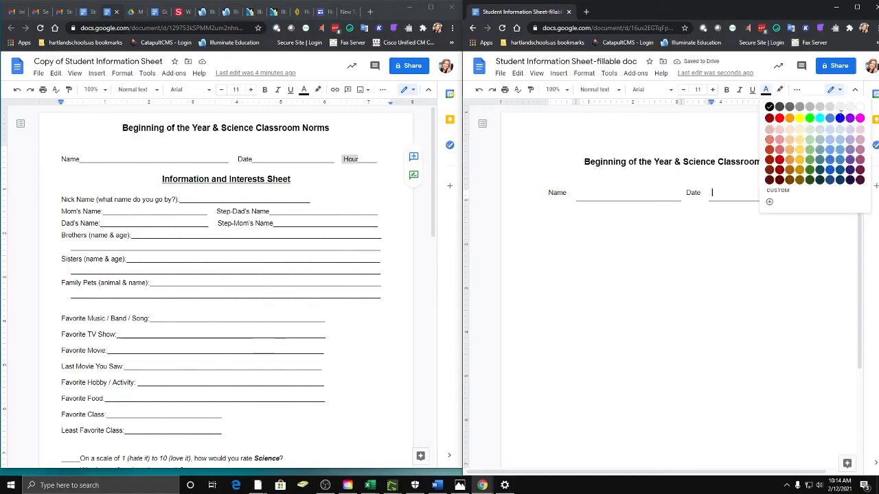
click(840, 117)
click(649, 91)
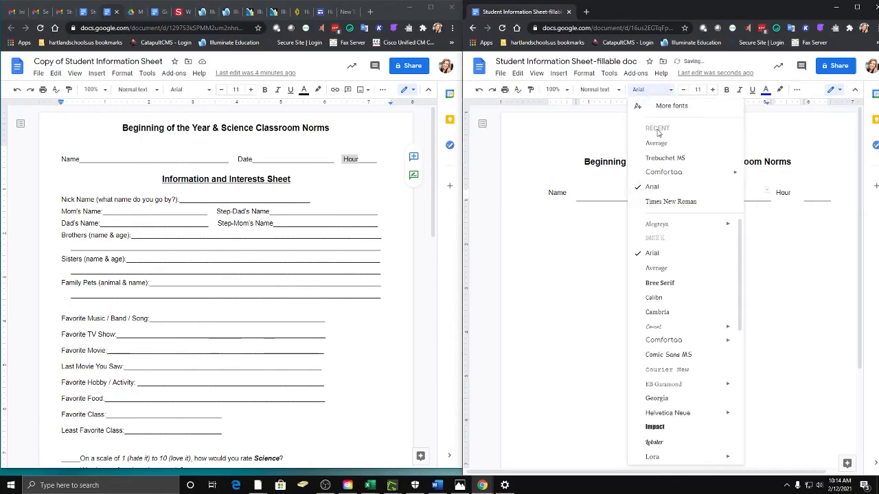
click(665, 270)
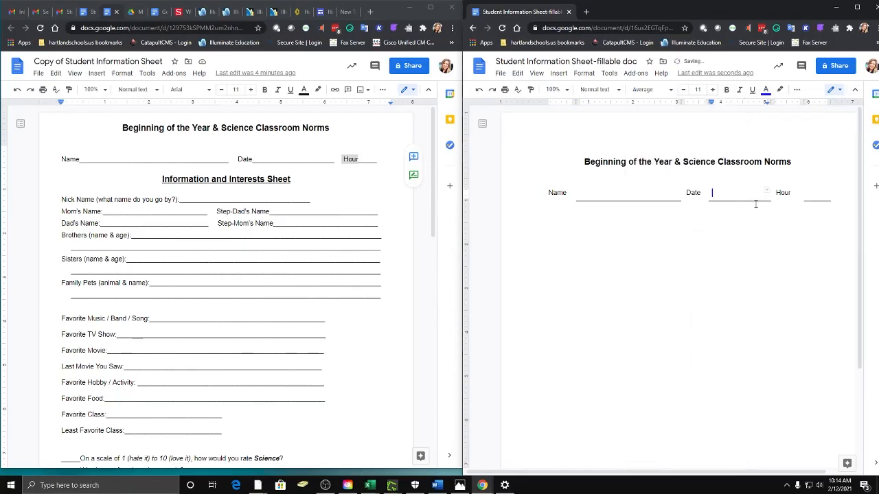
Step: Set the text colour to blue and the font to Average in the blank answer cell after Hour, and reload the document
click(819, 194)
click(768, 89)
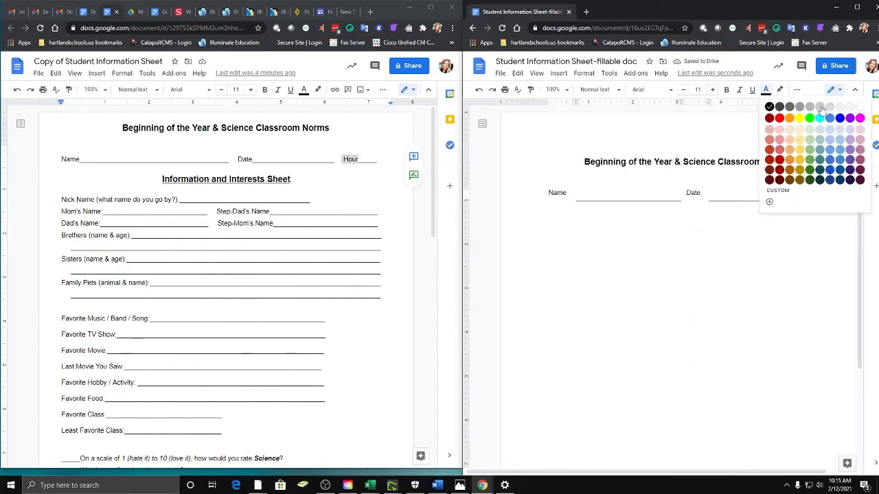
click(842, 124)
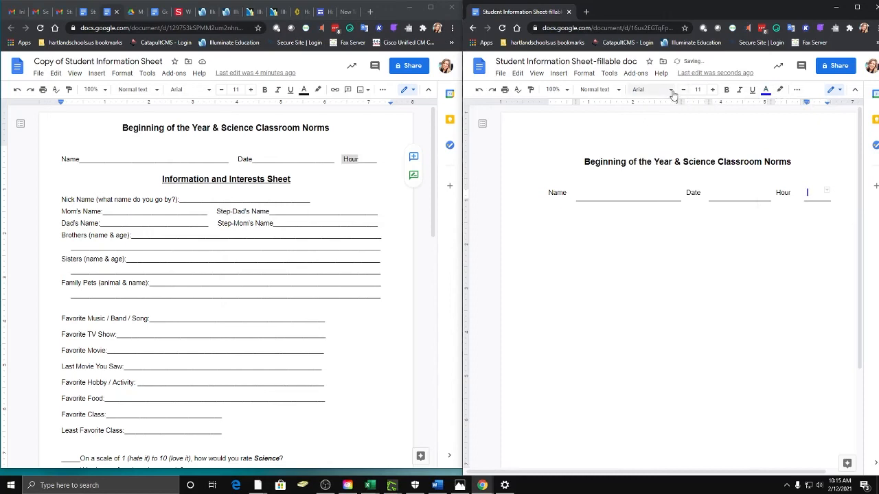
click(653, 90)
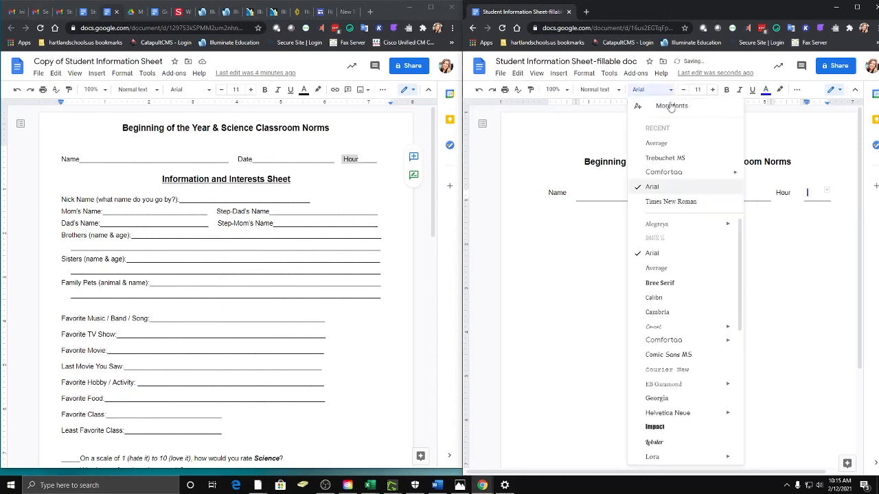
click(656, 268)
click(626, 196)
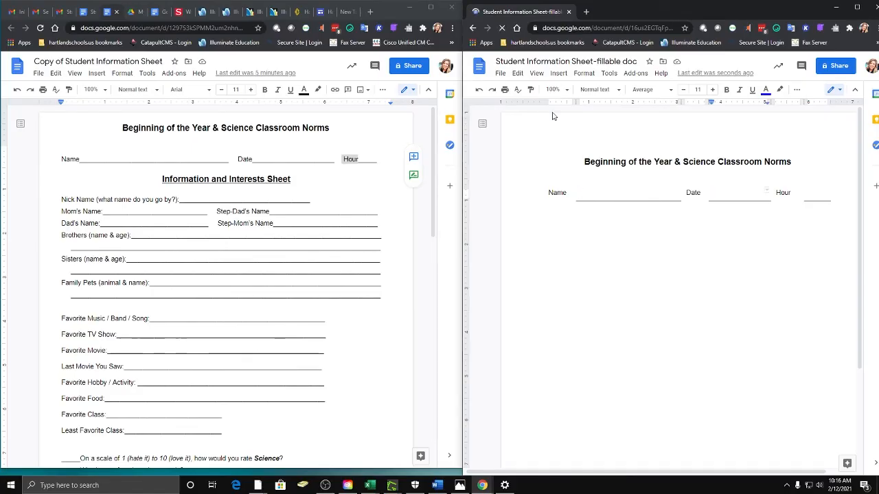
key(F5)
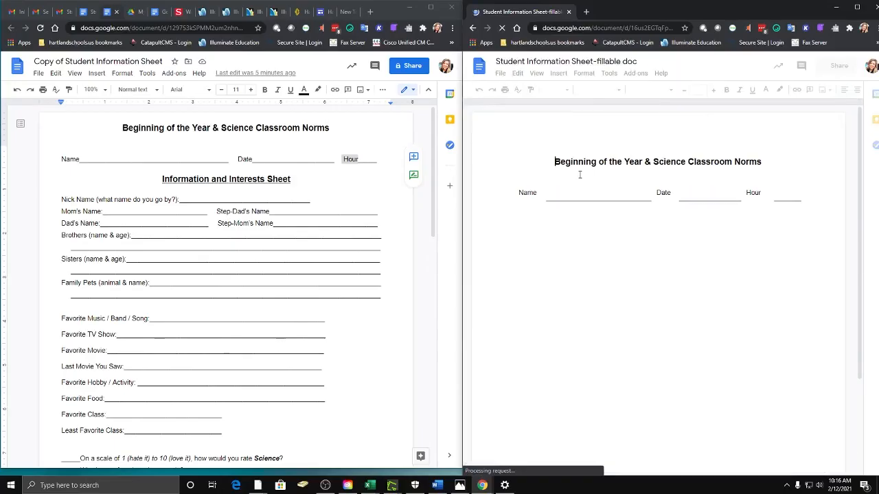
Step: Switch to Google Classroom in a new browser tab and open the Classwork page of Seesaw Test Class
click(371, 12)
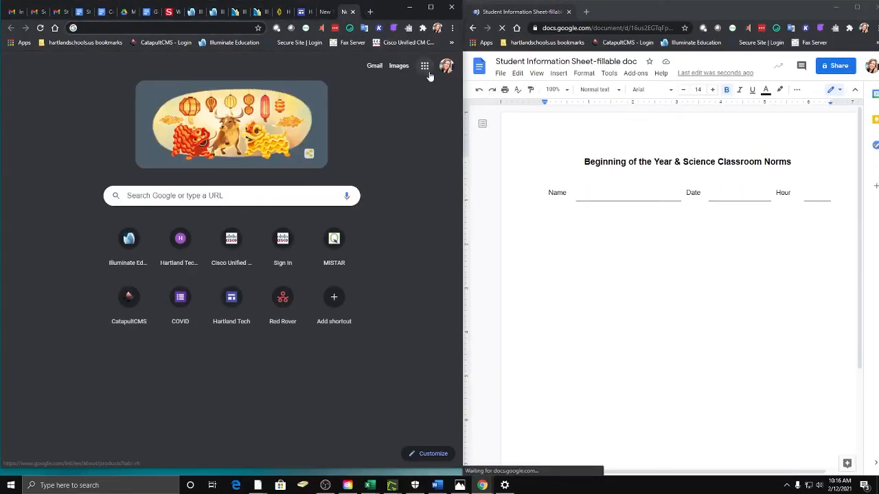
click(424, 66)
click(430, 158)
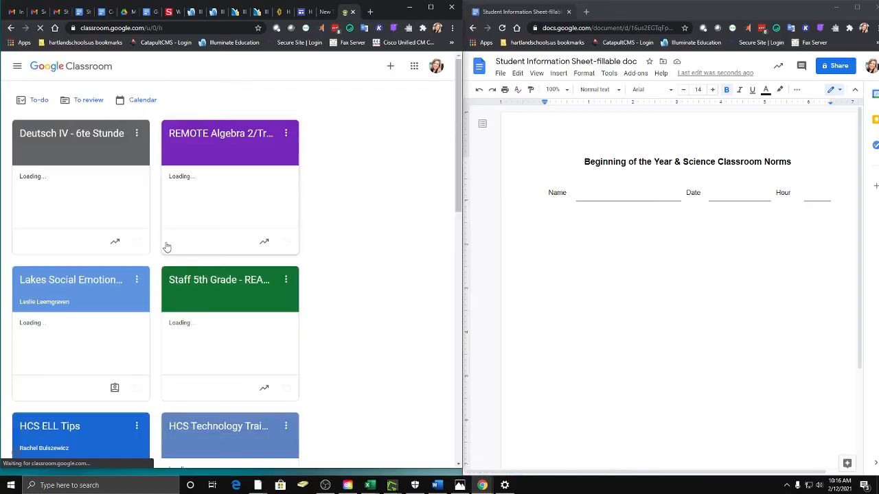
scroll(193, 254, down, 5)
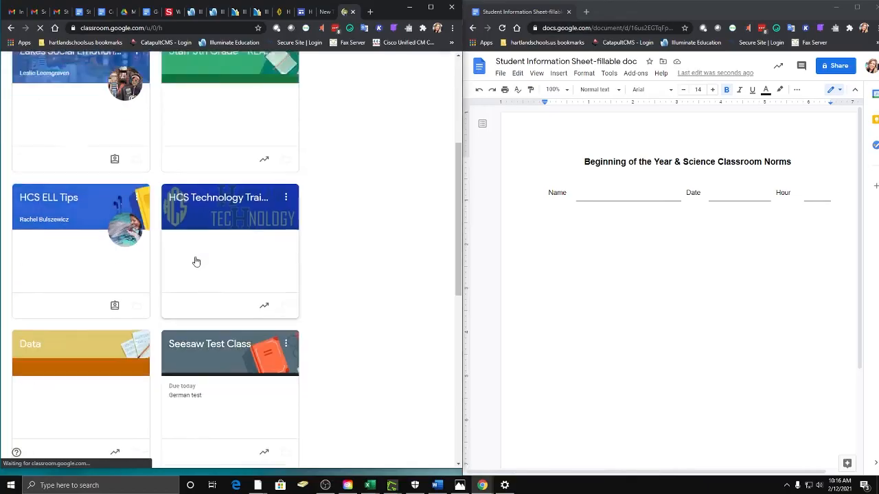
scroll(249, 266, down, 1)
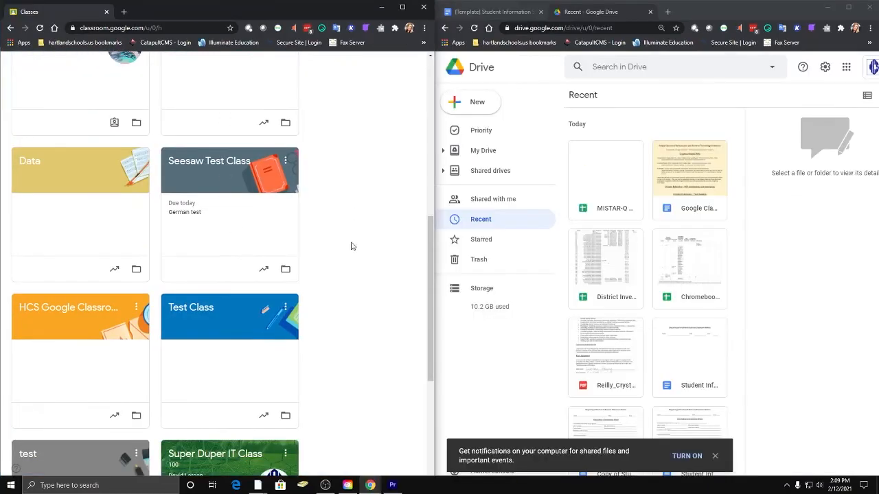
click(222, 165)
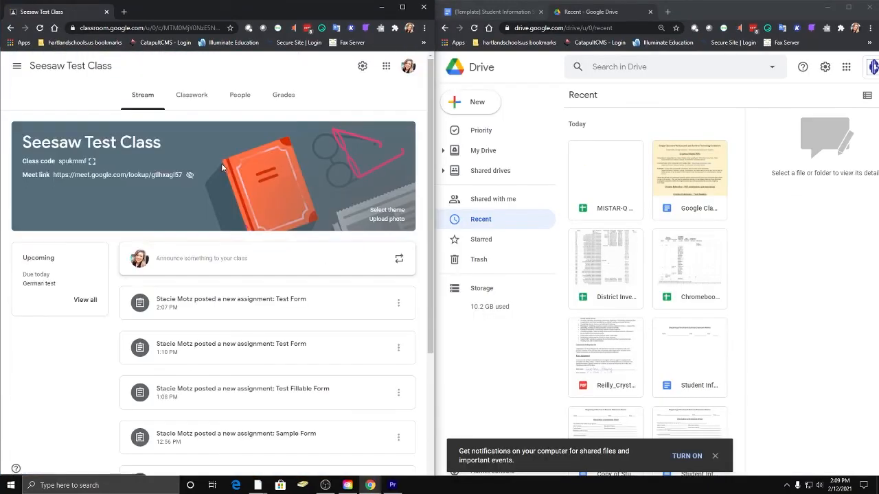
click(190, 95)
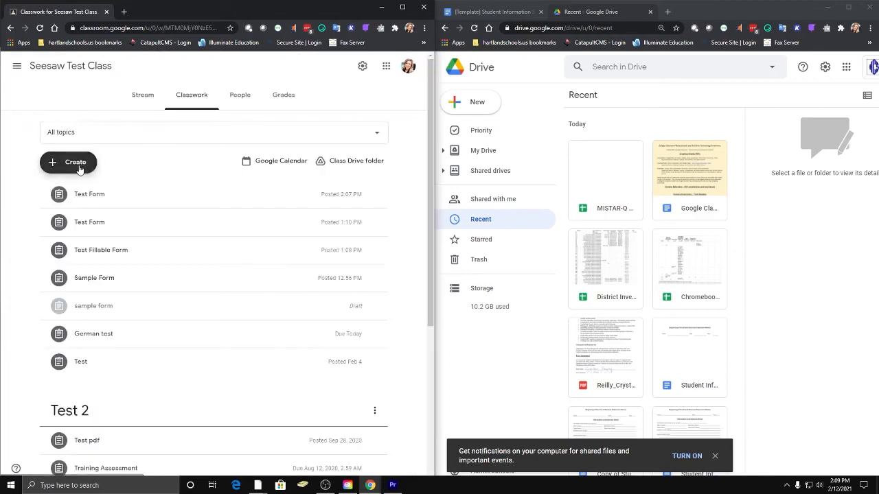
Step: Create an assignment with Student Information Sheet-fillable doc attached from Google Drive, set to make a copy for each student
click(77, 164)
click(79, 194)
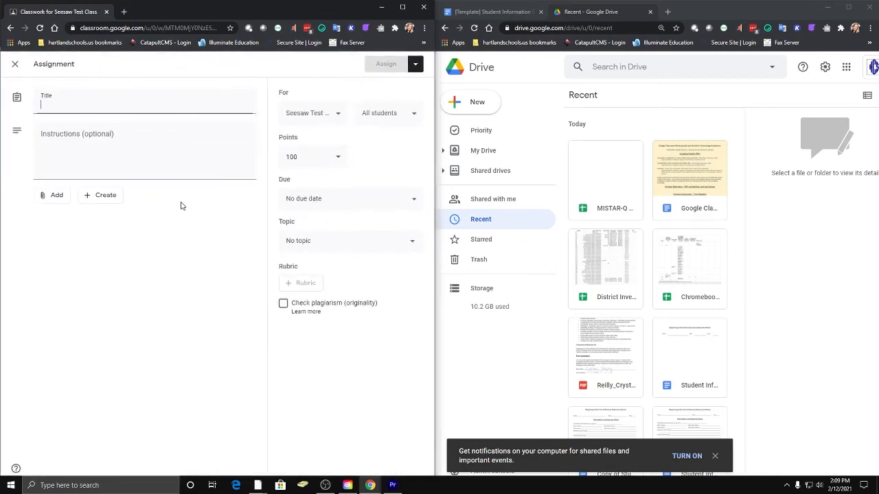
click(53, 196)
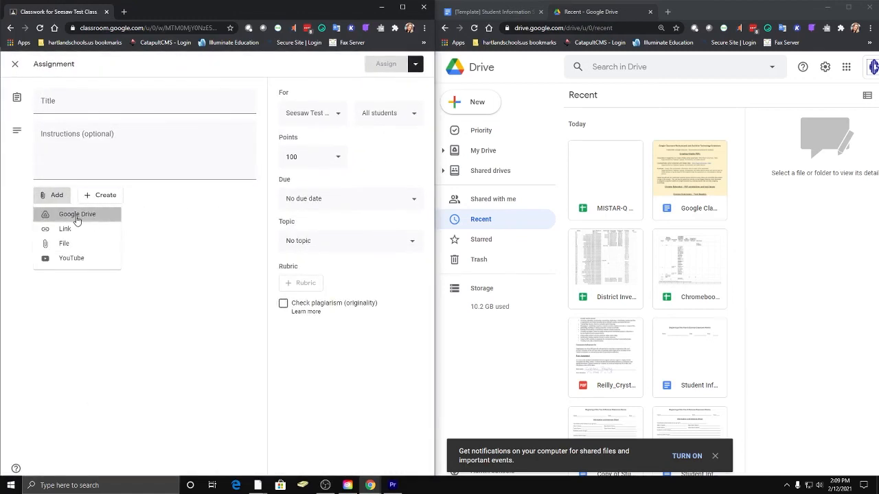
click(74, 218)
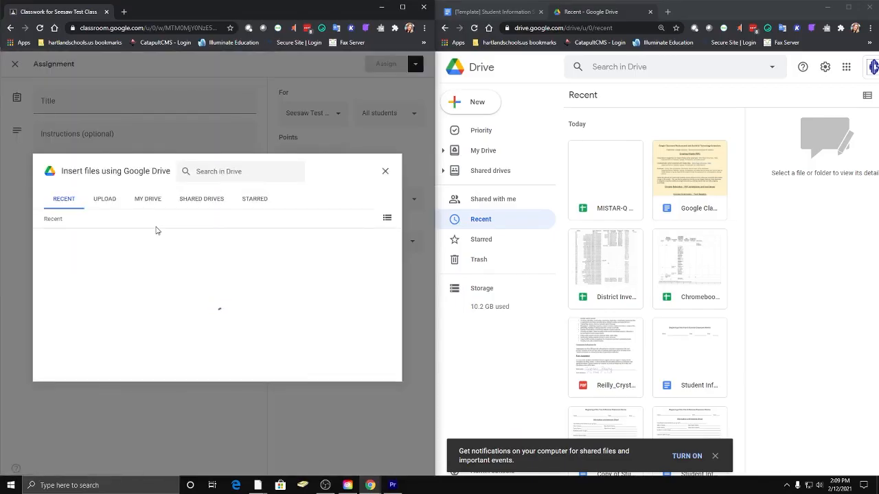
scroll(322, 292, down, 1)
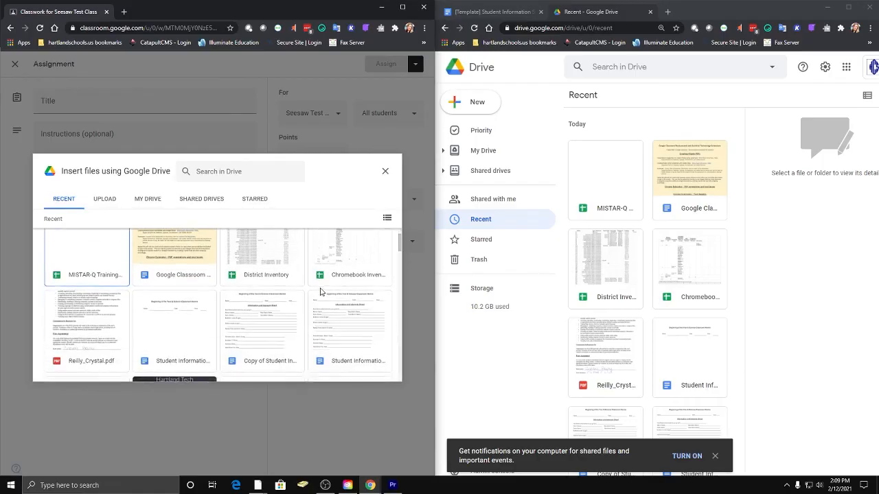
click(189, 320)
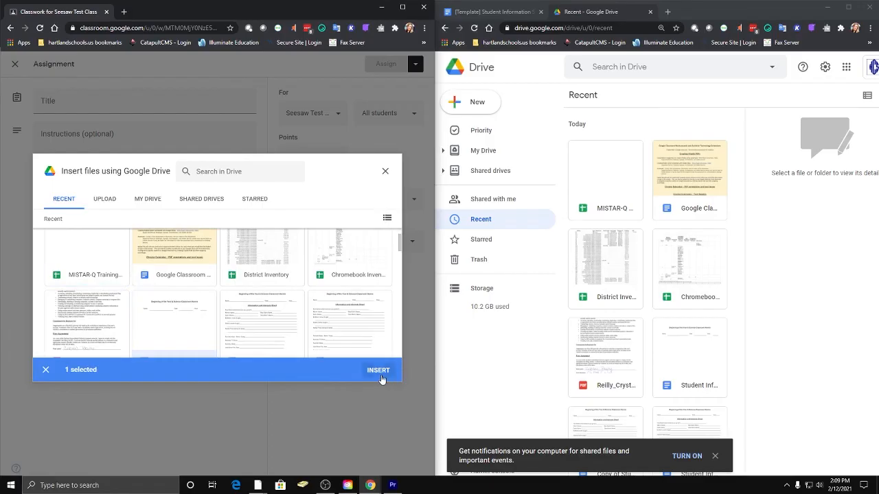
click(378, 371)
click(151, 255)
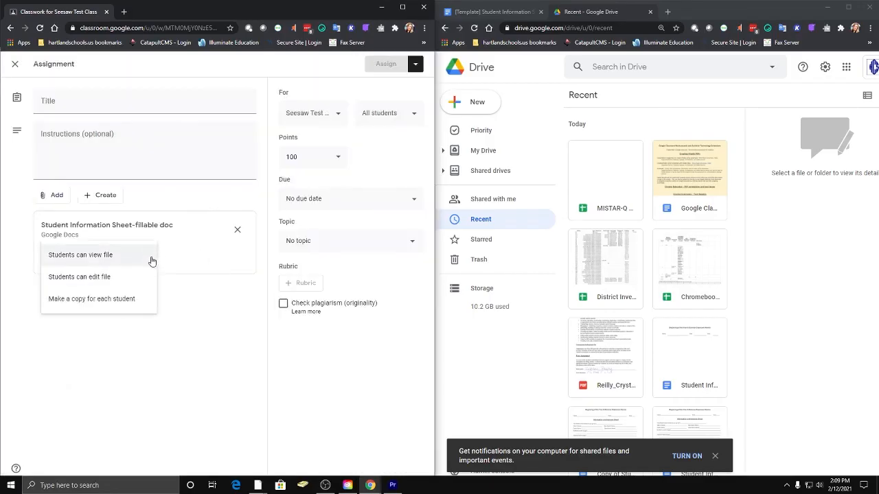
click(134, 298)
Step: Title the assignment Fillable Form and assign it to all students in the class
click(80, 103)
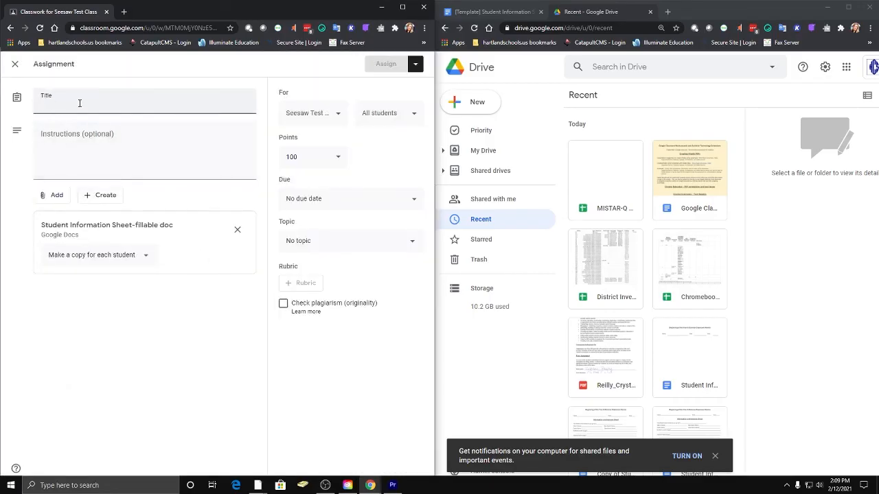
text(Fillable Form)
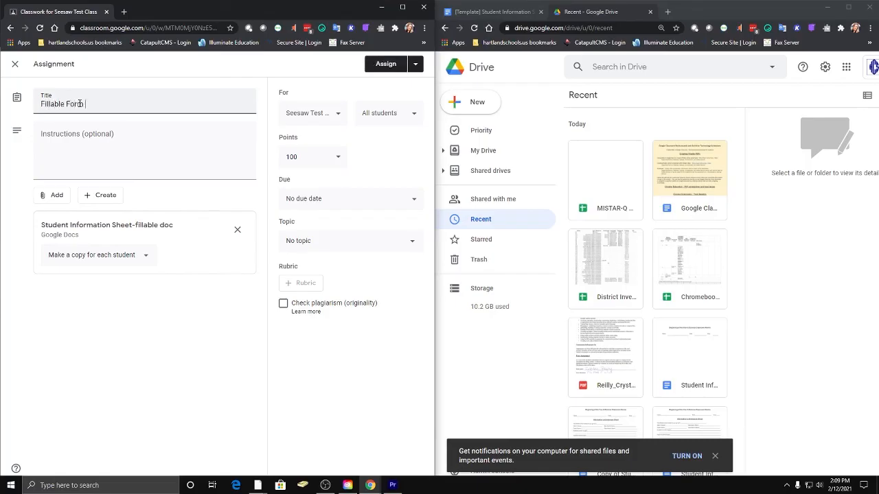
click(375, 62)
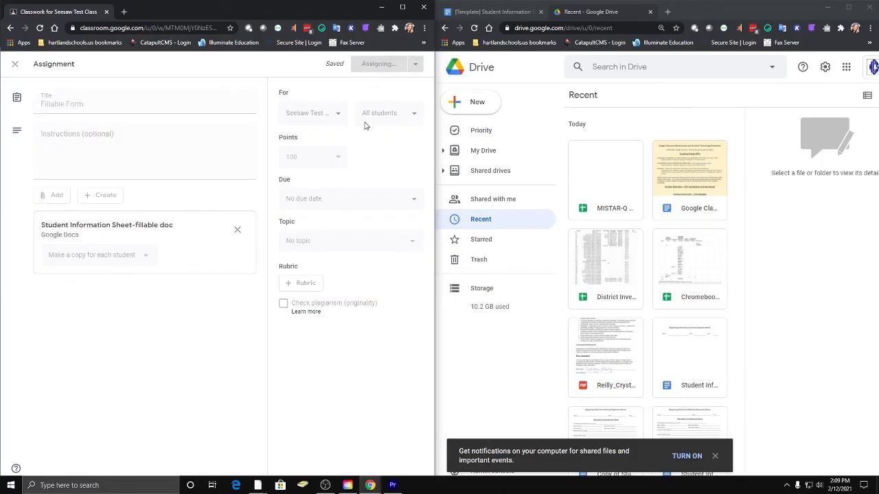